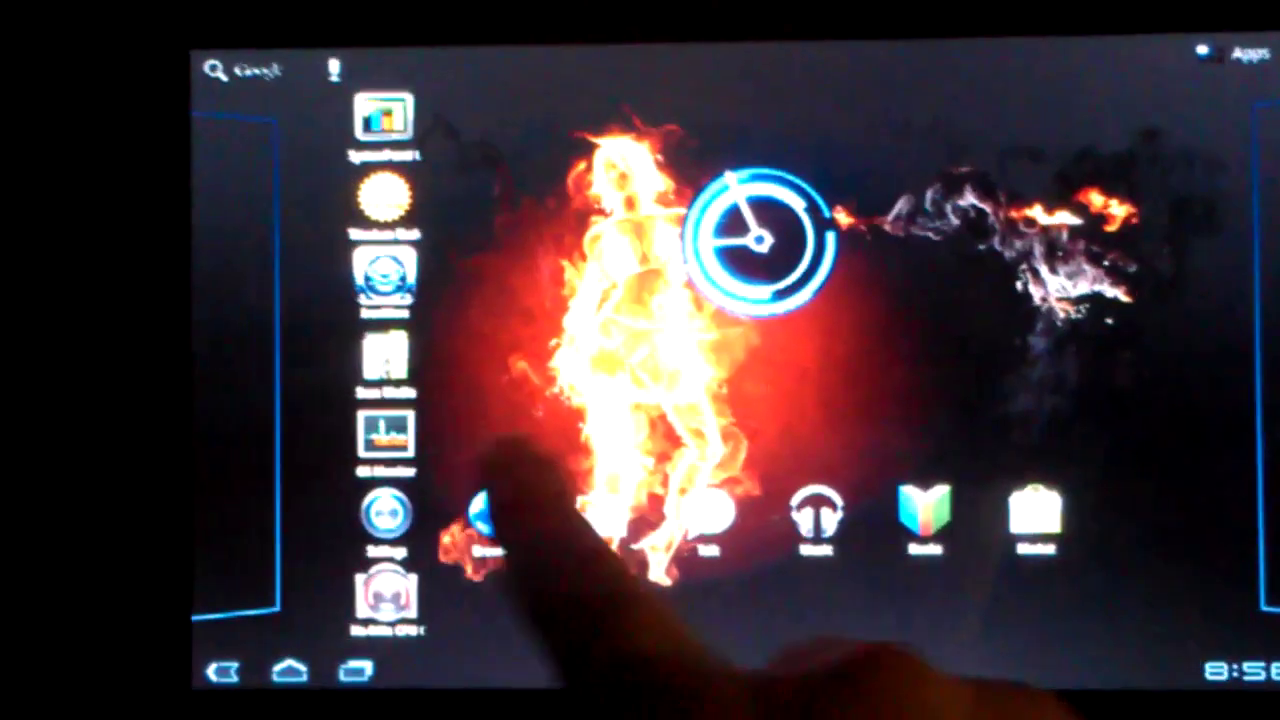
Step: Browse the home screen pages, return to the clock page, and open the all-apps list
{"action": "left_click_drag", "start_coordinate": [900, 470], "coordinate": [400, 470]}
{"action": "left_click_drag", "start_coordinate": [900, 470], "coordinate": [400, 470]}
{"action": "left_click_drag", "start_coordinate": [900, 470], "coordinate": [400, 470]}
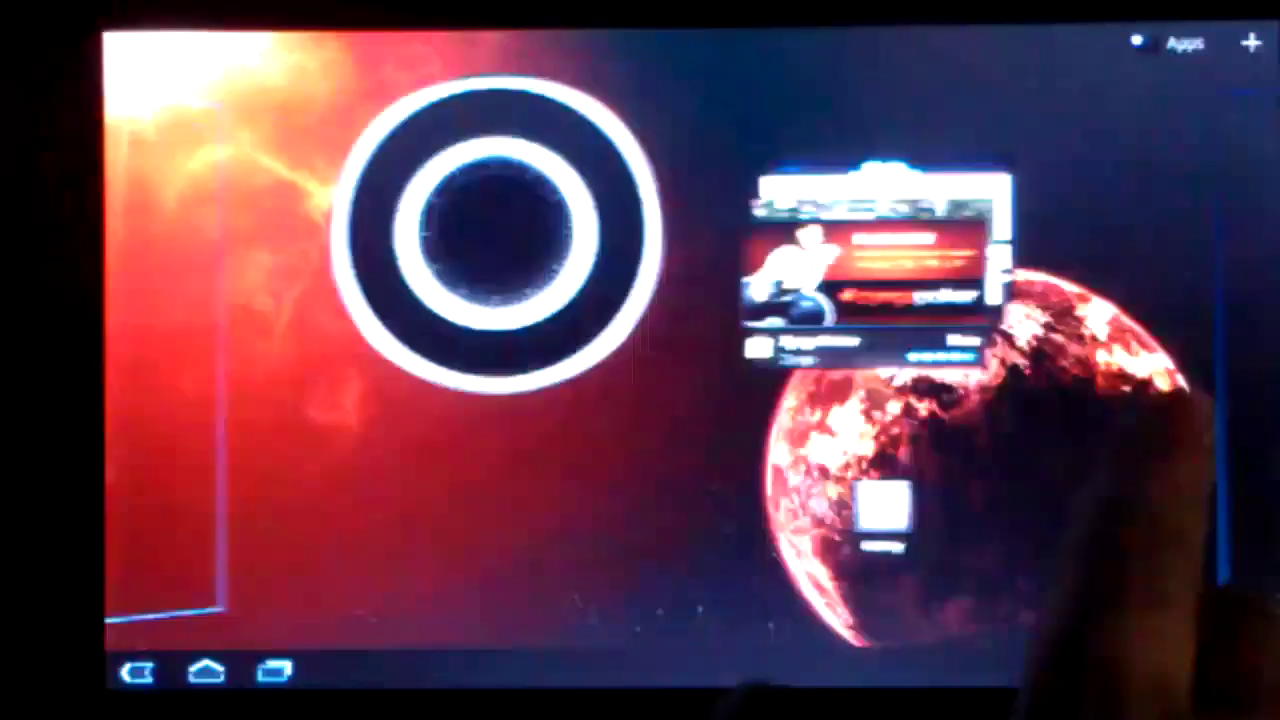
{"action": "left_click_drag", "start_coordinate": [900, 470], "coordinate": [400, 470]}
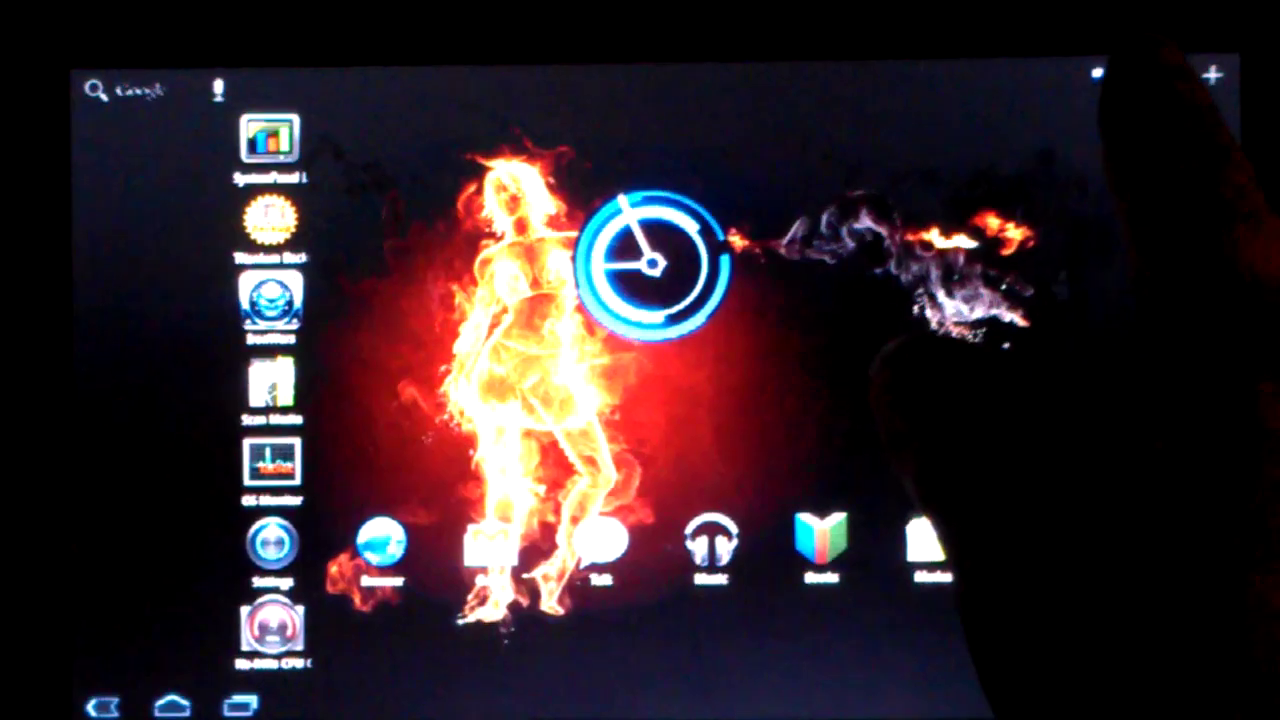
{"action": "left_click", "coordinate": [1172, 98]}
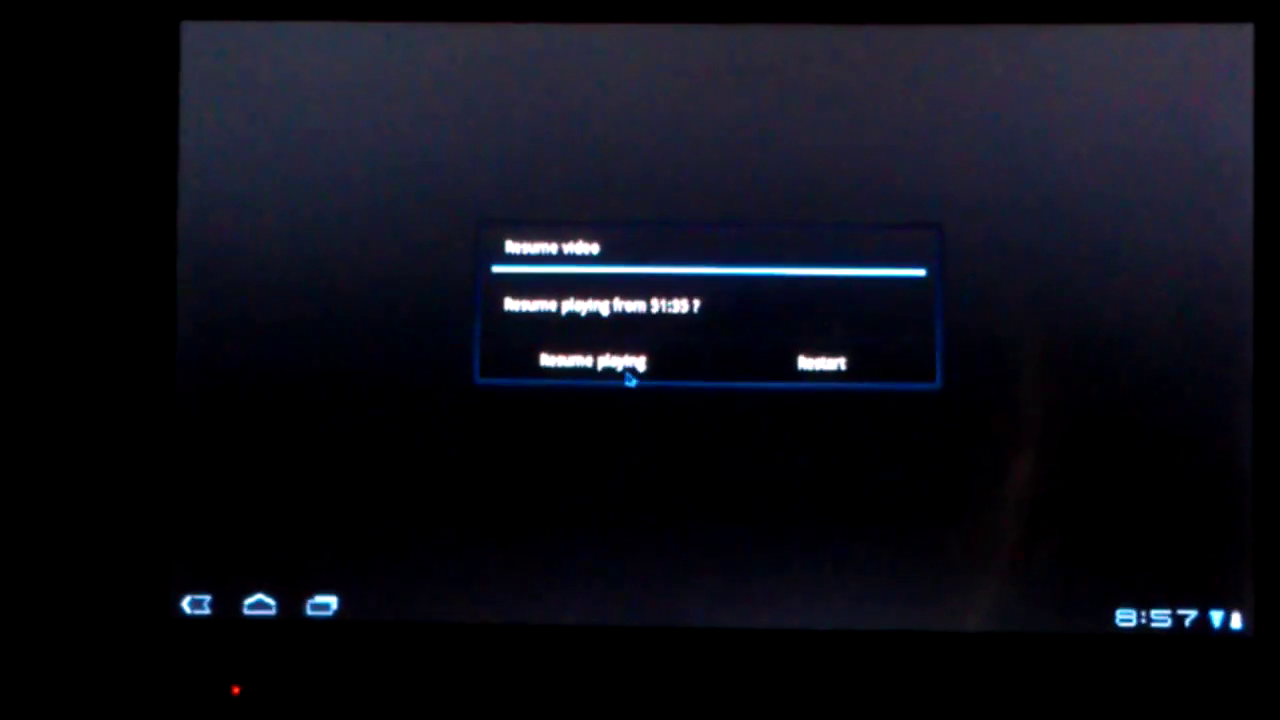
Step: Resume the movie from 51:35 and show its playback progress bar
{"action": "left_click", "coordinate": [600, 380]}
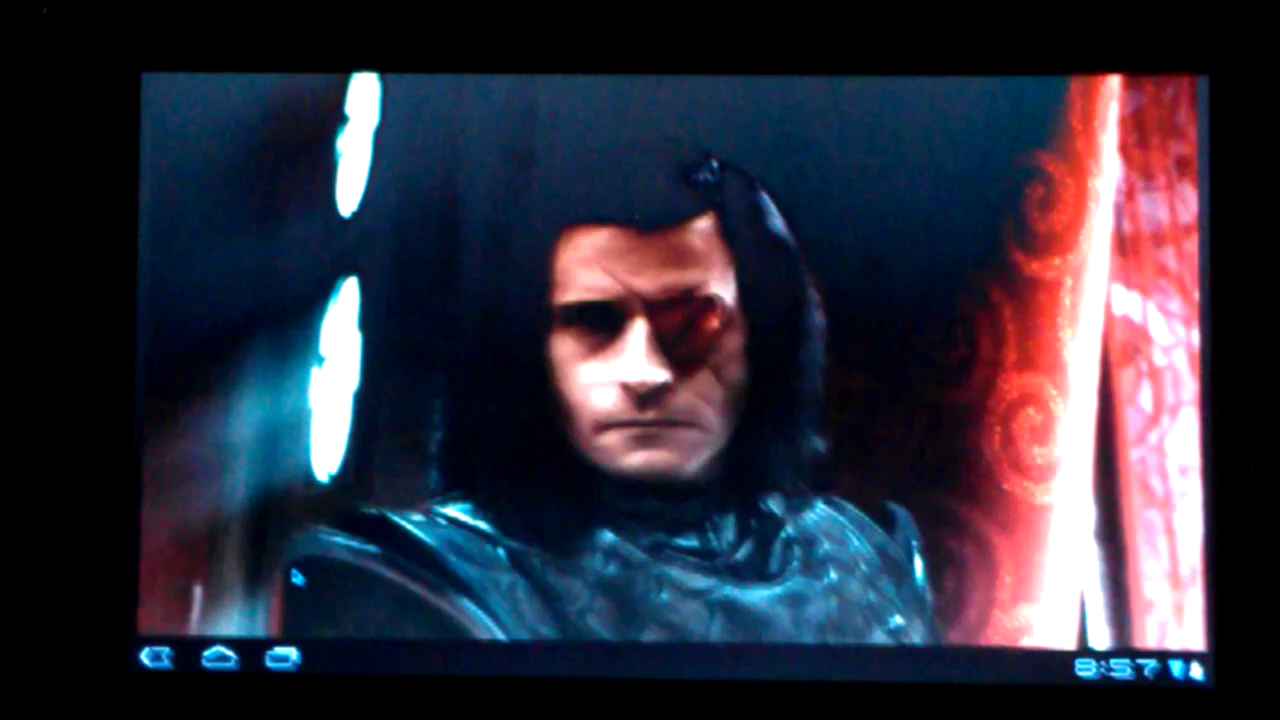
{"action": "left_click", "coordinate": [289, 558]}
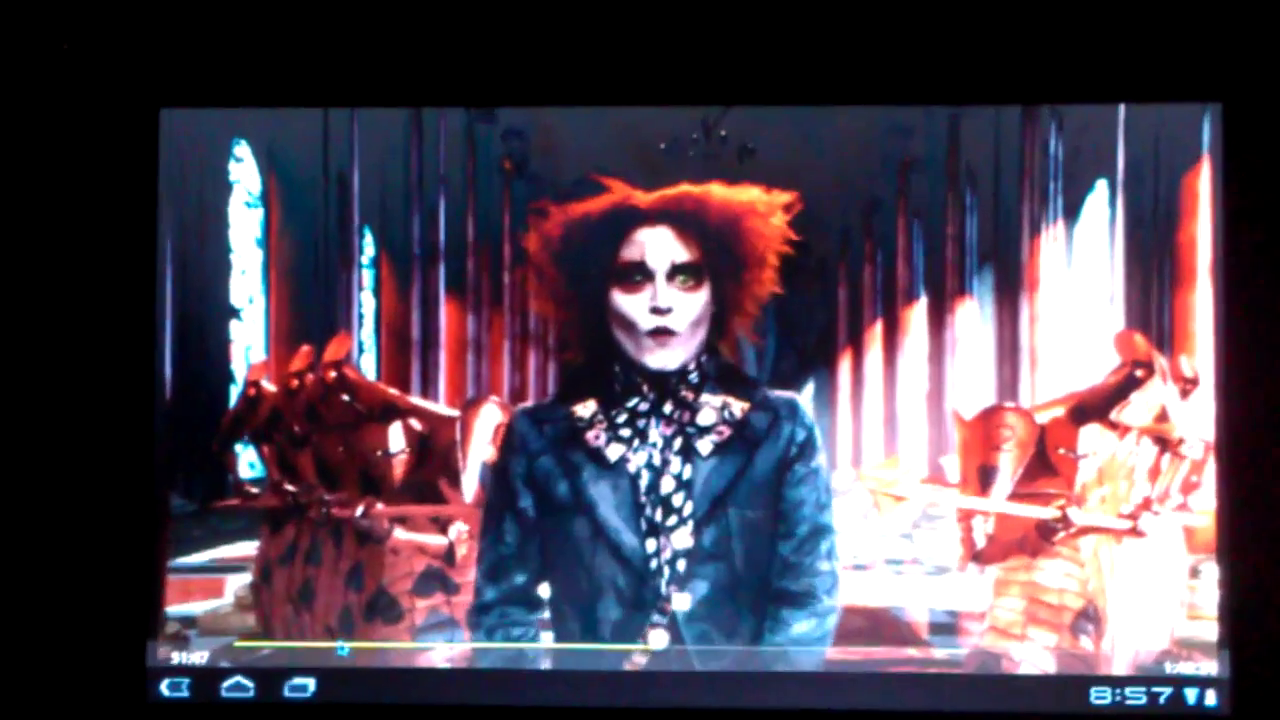